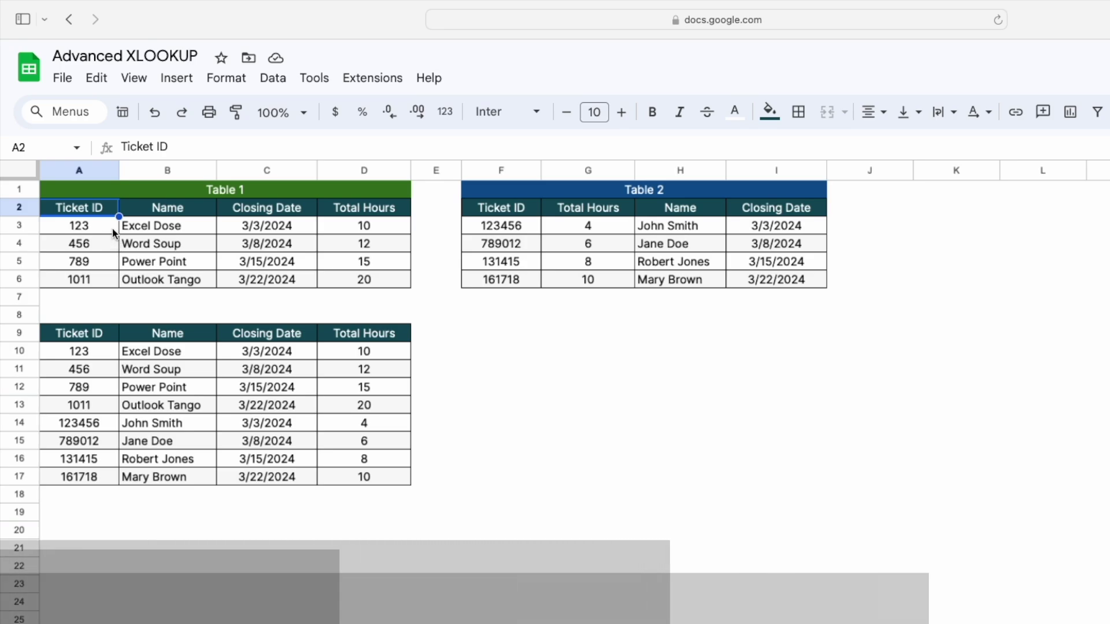
Review the Table 1 and Table 2 header rows and clear the sample values from the combined table.
drag(112, 213, 326, 280)
click(111, 213)
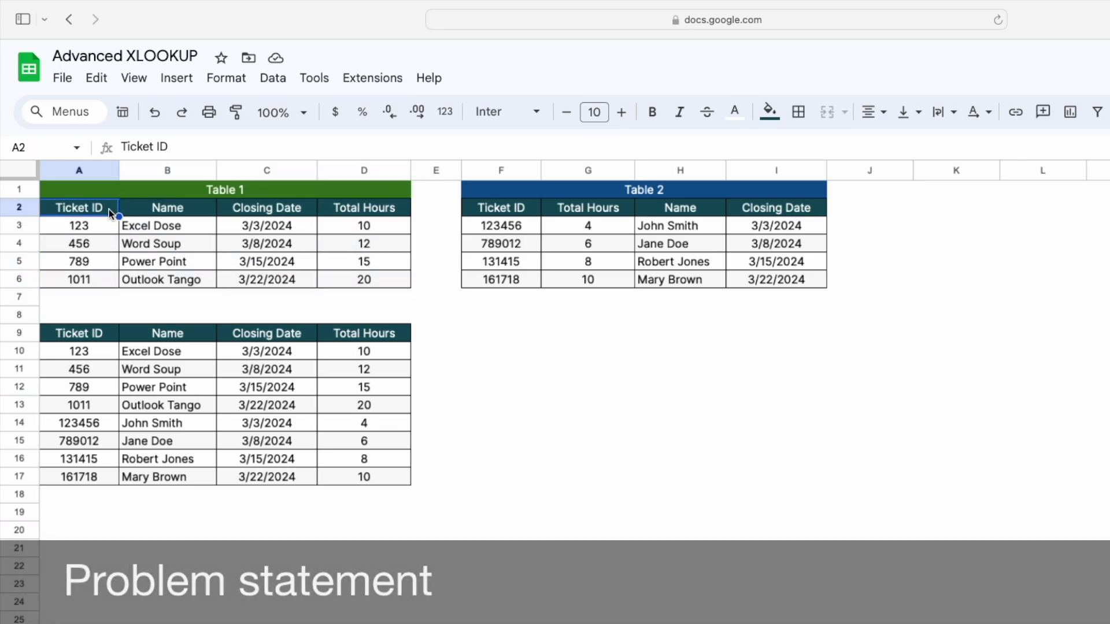
drag(110, 213, 361, 215)
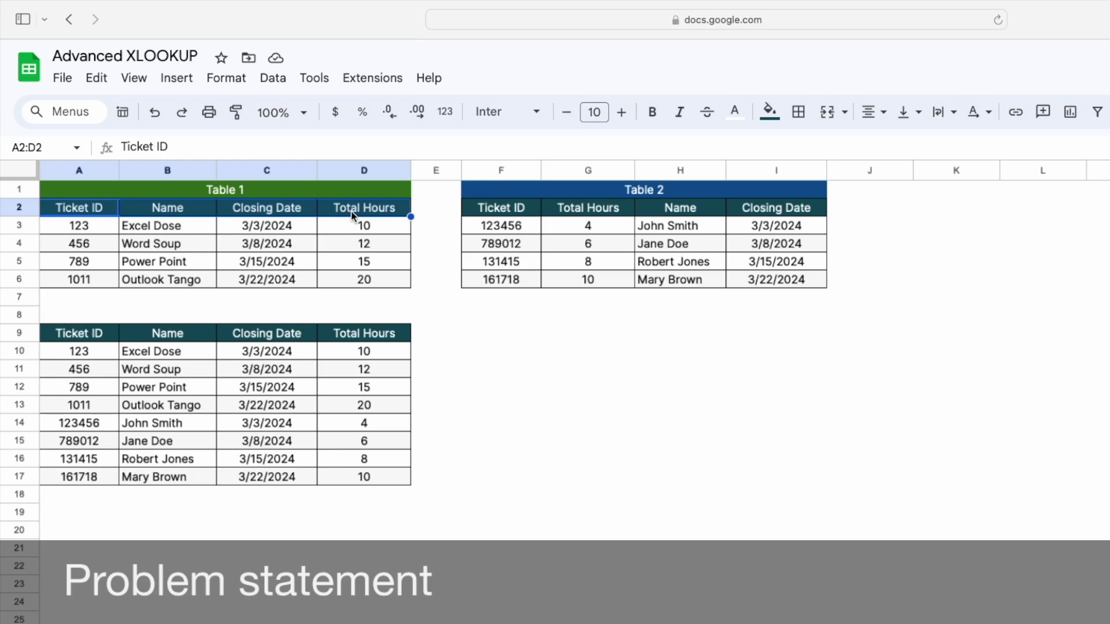
drag(504, 212, 758, 210)
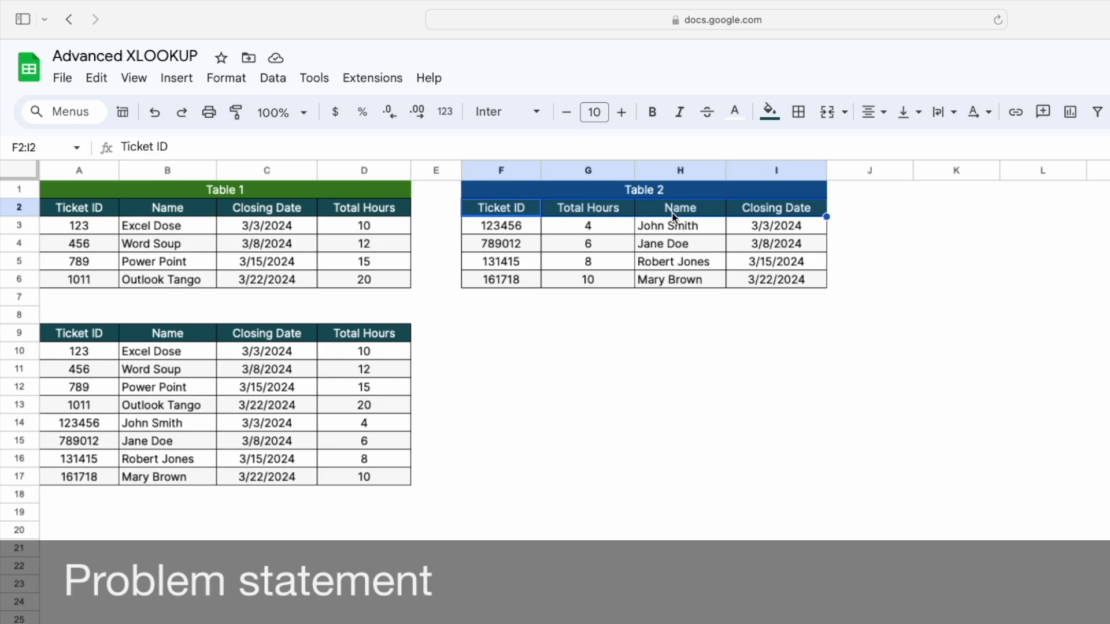
click(103, 336)
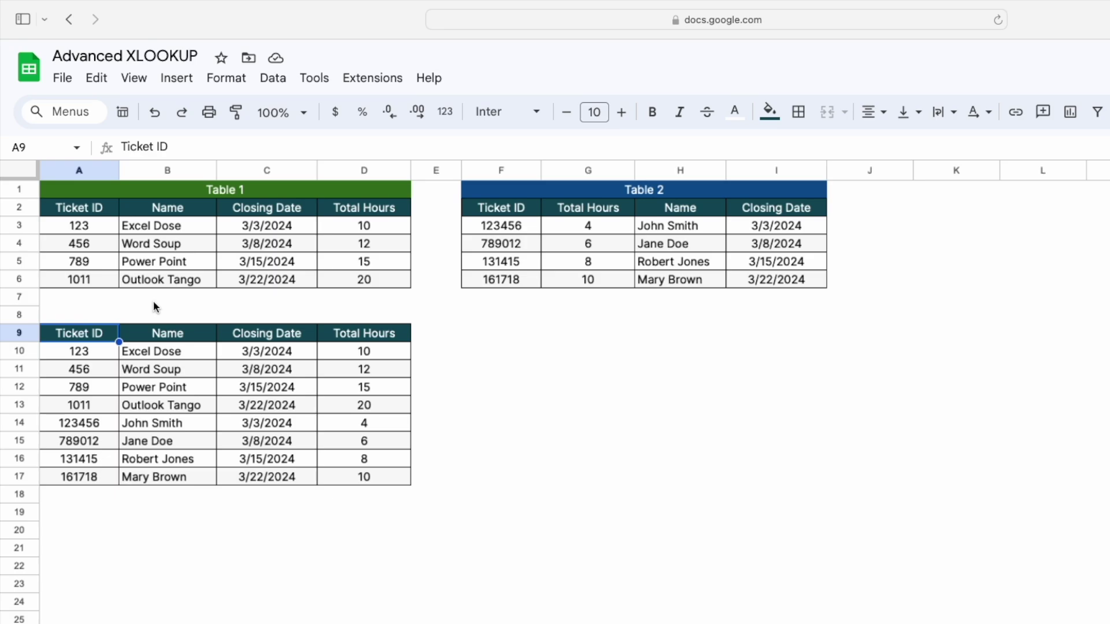
key(super+z)
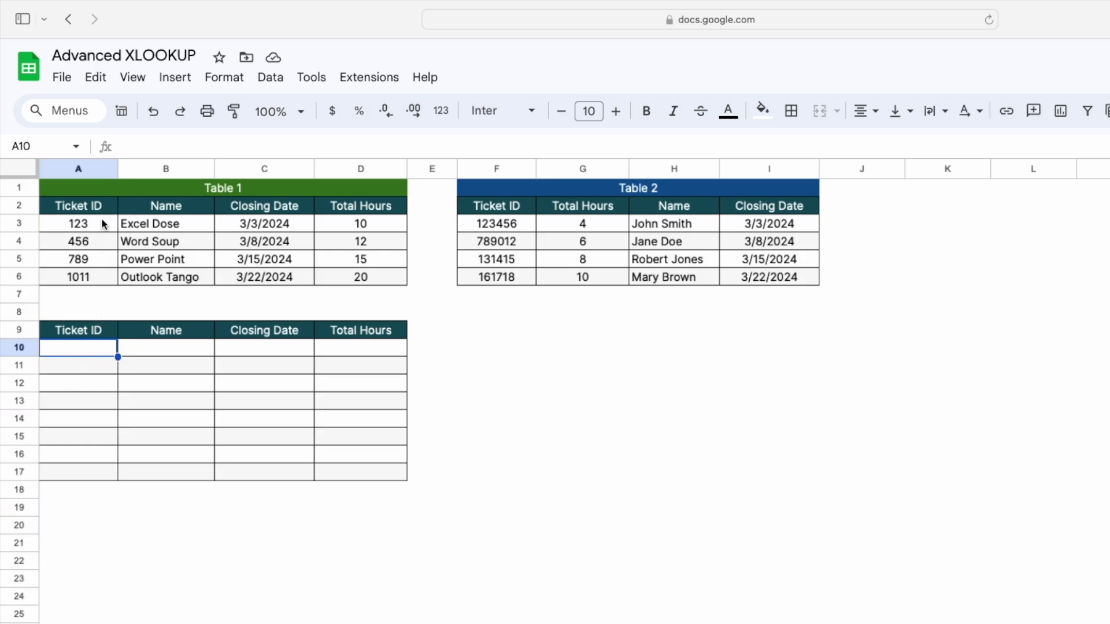
Paste Table 1's ticket IDs (A3:A6) into A10 and Table 2's IDs (F3:F6) into A14.
drag(101, 221, 112, 277)
key(ctrl+c)
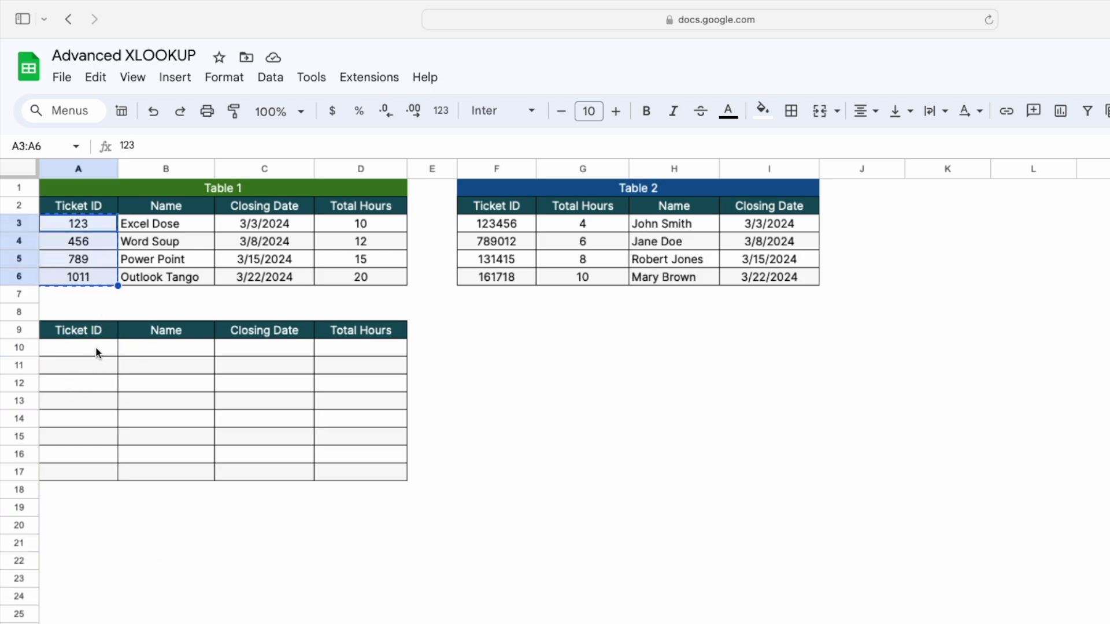
click(96, 348)
key(ctrl+v)
drag(474, 232, 480, 283)
key(ctrl+c)
click(78, 420)
key(ctrl+v)
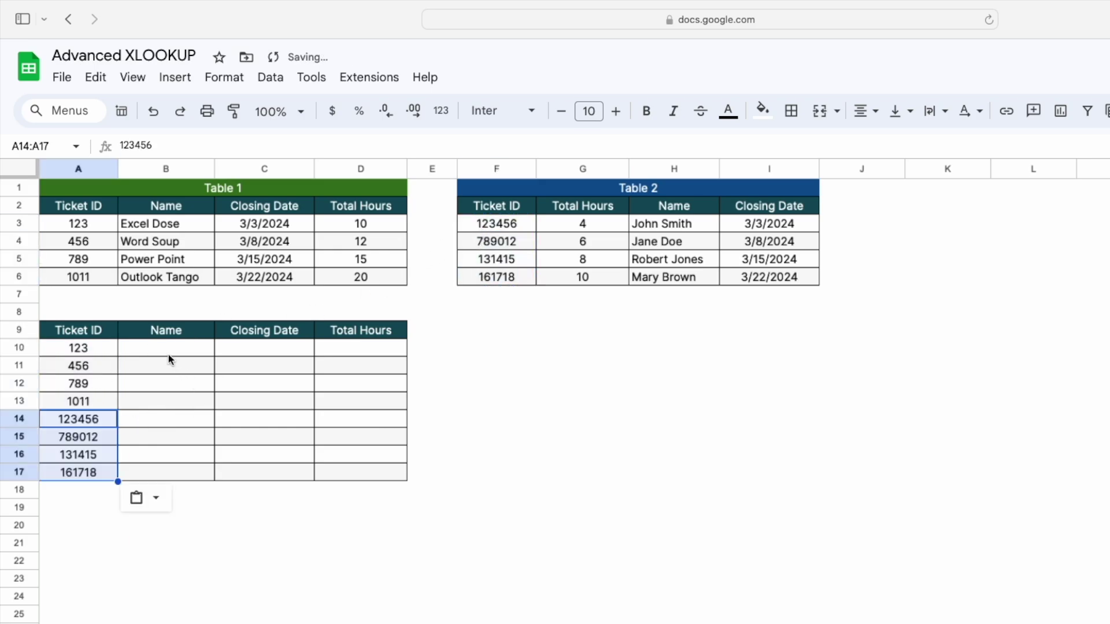
click(168, 355)
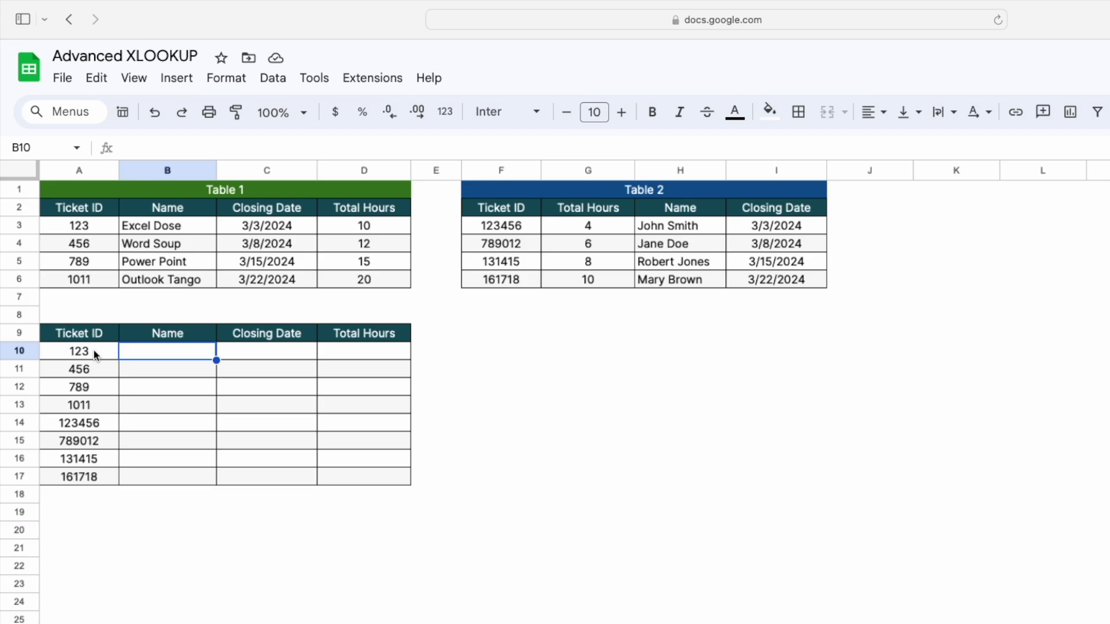
Start B10's formula as =XLOOKUP($A10,$A$3:$A$6, followed by a nested XLOOKUP( for the result.
text(=xl)
key(Tab)
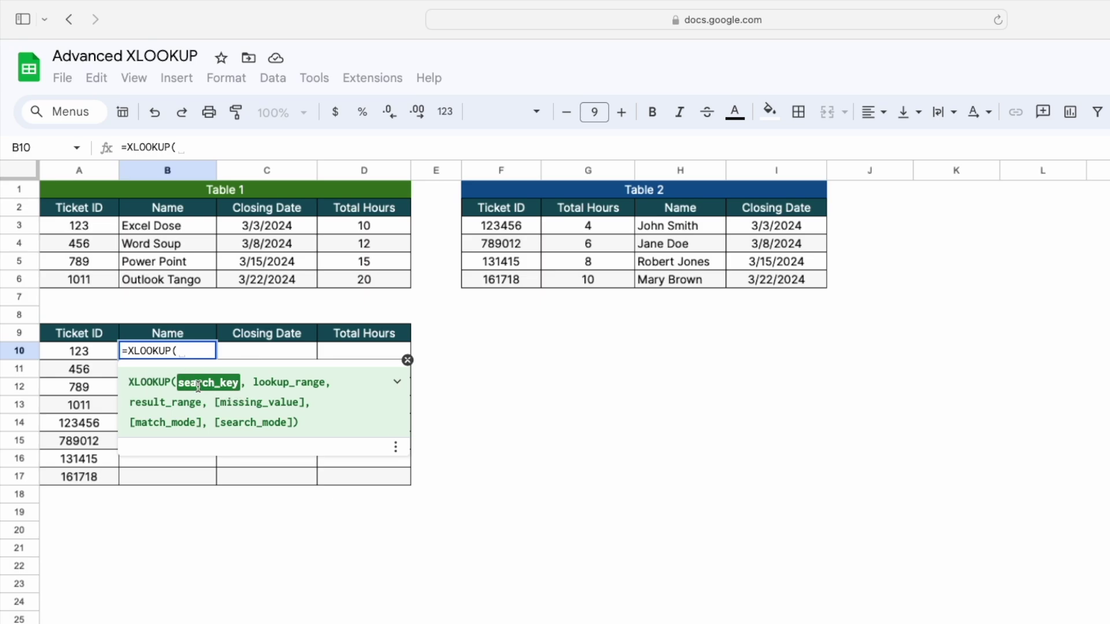
click(90, 353)
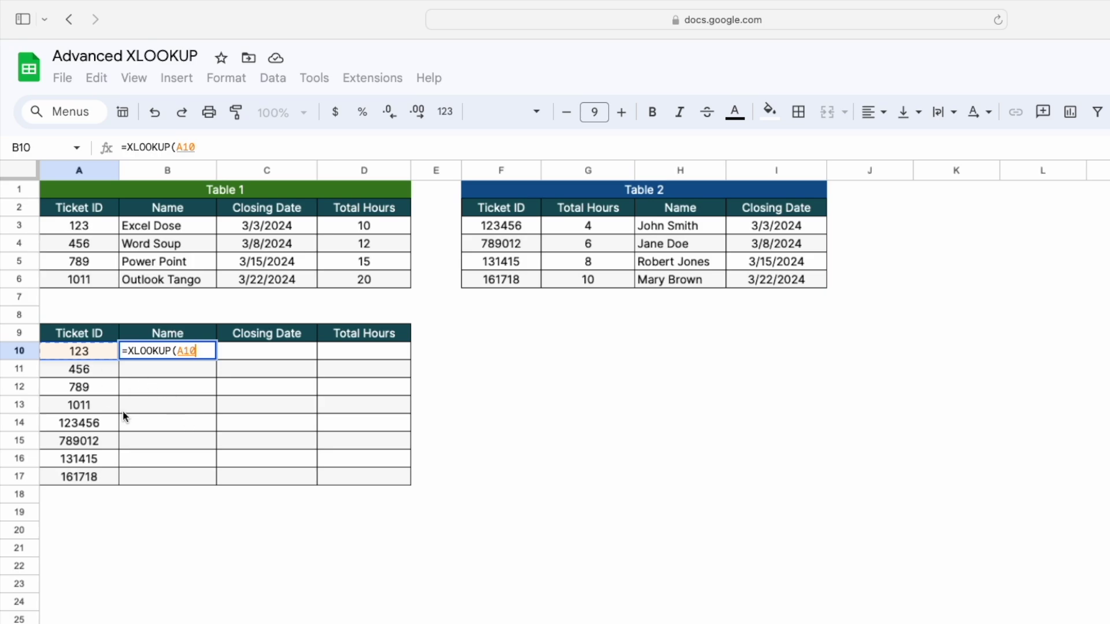
key(F4)
key(F4)
key(F4)
text(,)
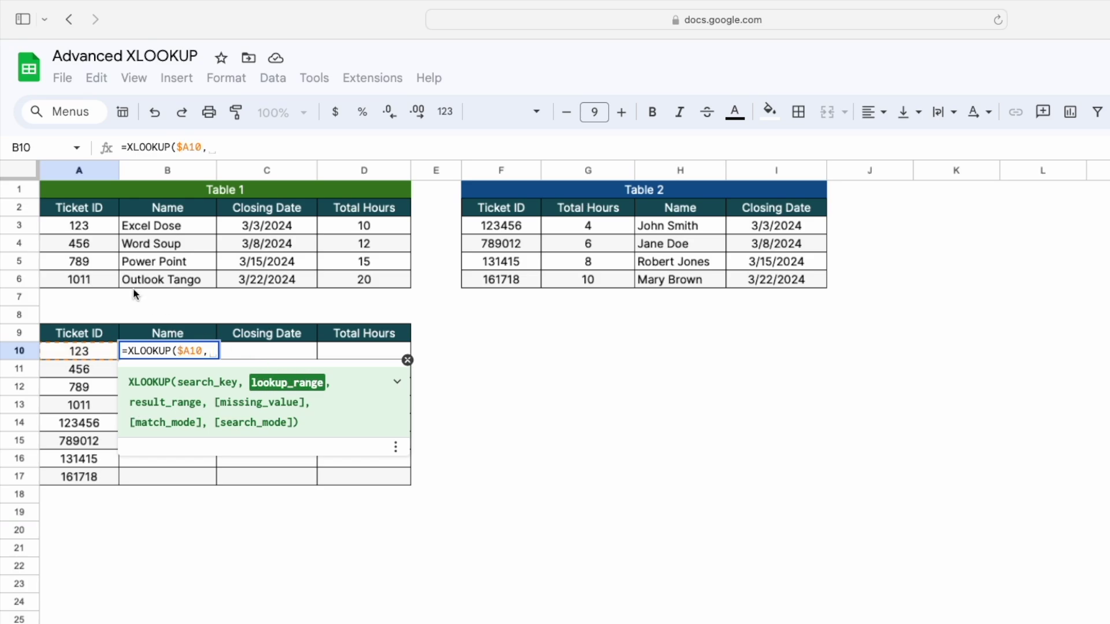
drag(92, 228, 91, 285)
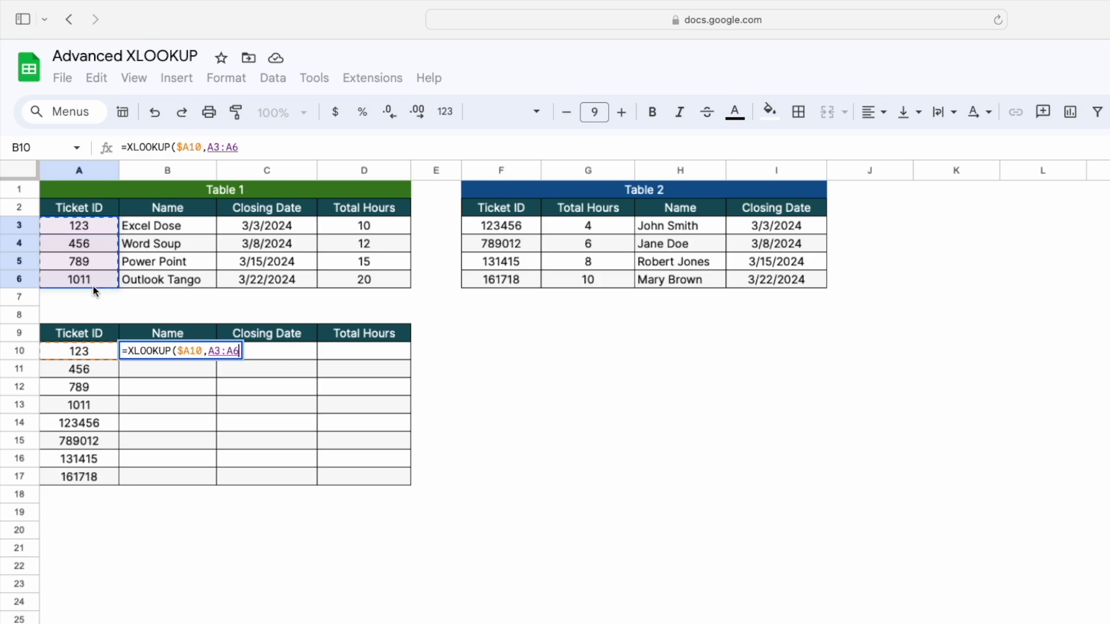
key(F4)
text(,)
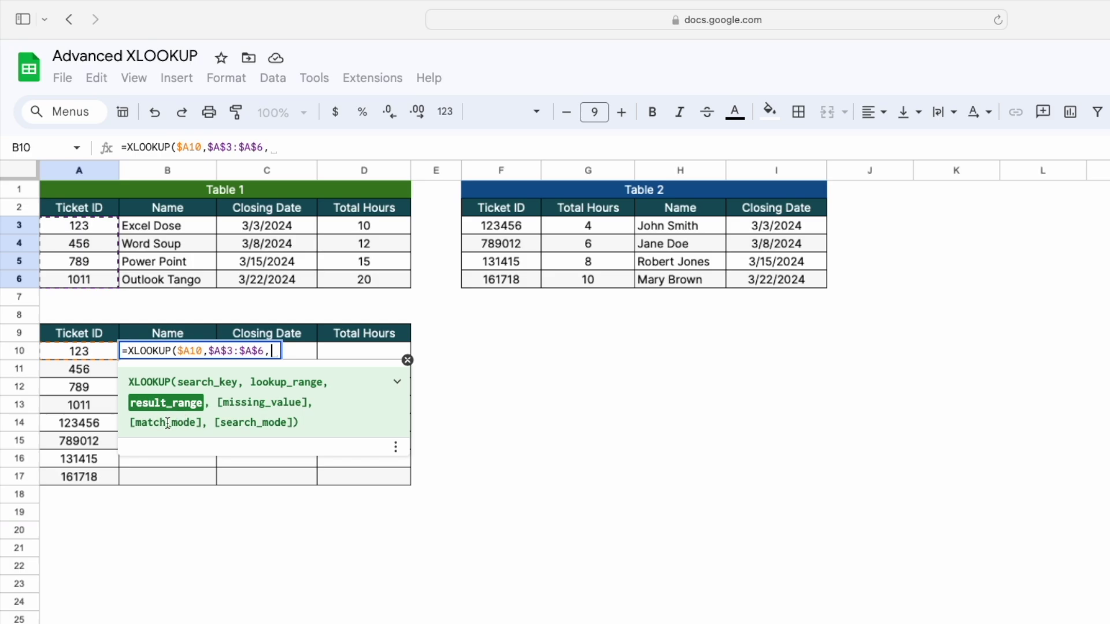
text(xl)
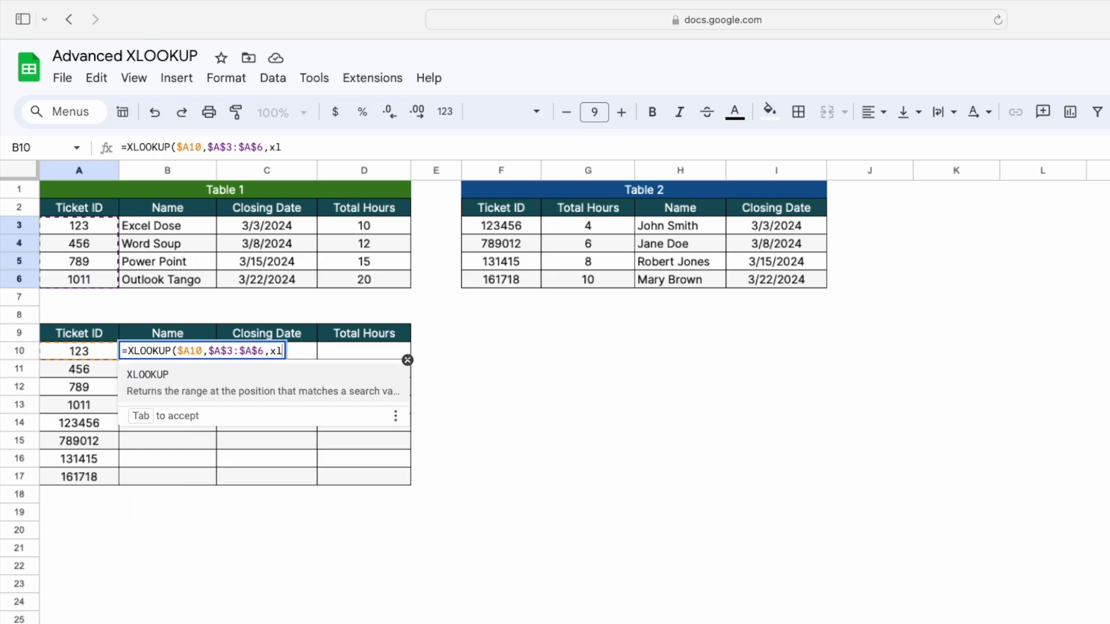
key(Tab)
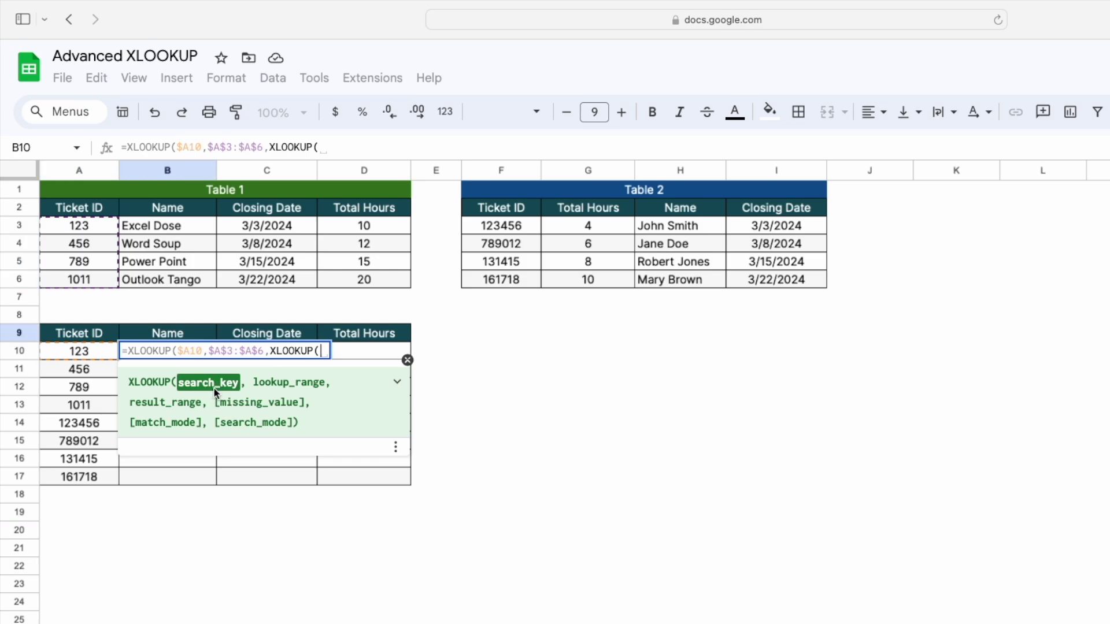
Complete the inner lookup as XLOOKUP(B$9,$B$2:$D$2,$B$3:$D$6) to match the Name header.
click(179, 336)
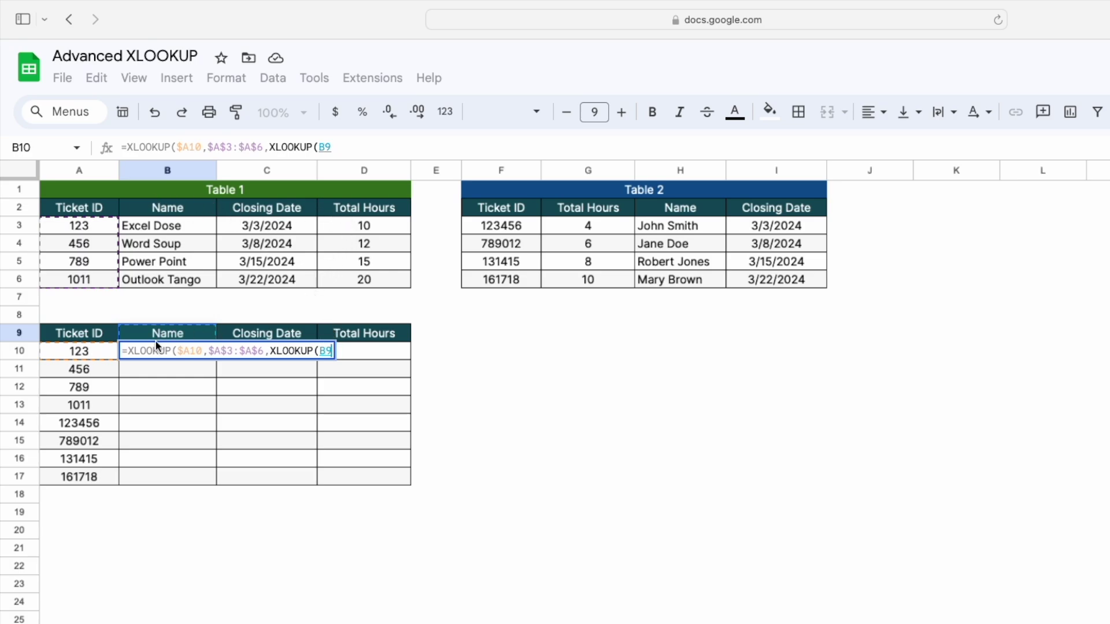
key(F4)
key(F4)
text(,)
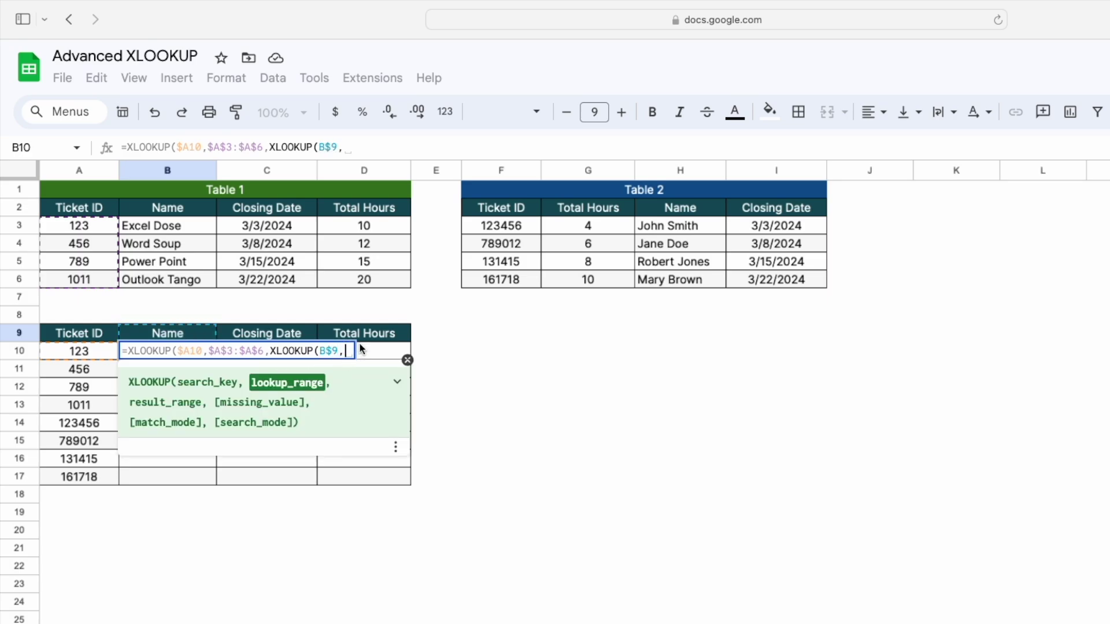
drag(161, 207, 355, 208)
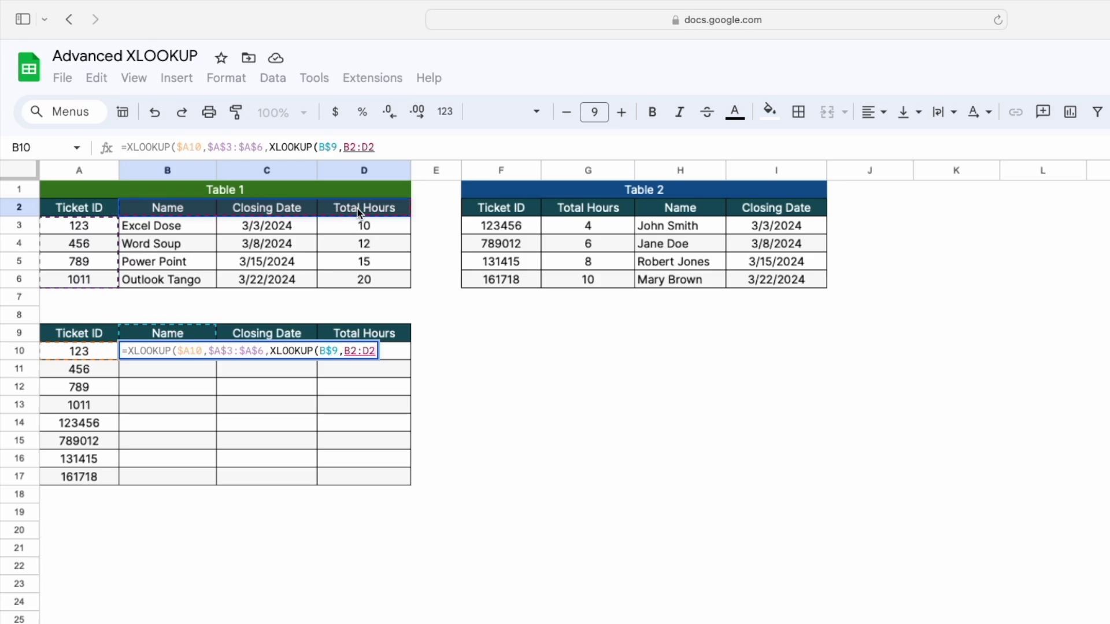
key(F4)
text(,)
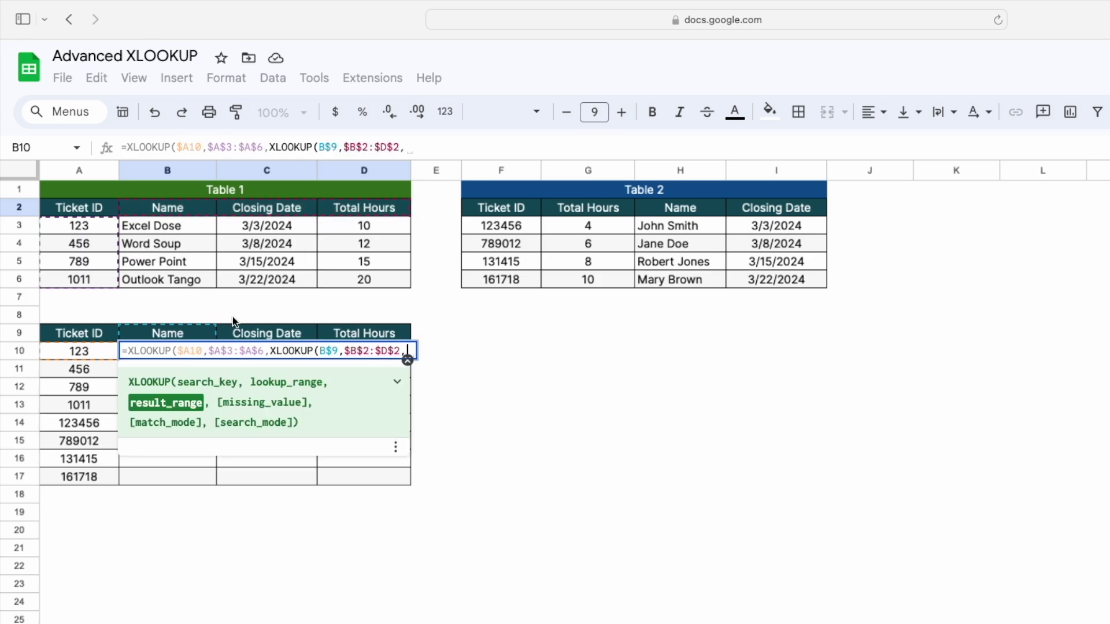
drag(371, 279, 172, 232)
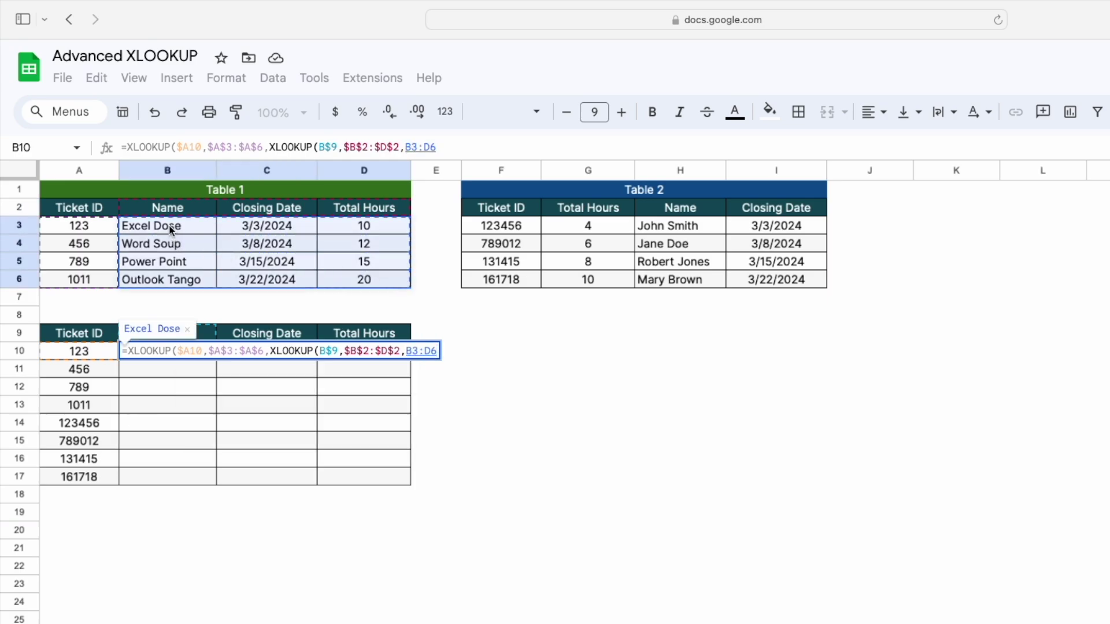
key(F4)
Commit the B10 formula, which shows Excel Dose, and copy B10.
key(Return)
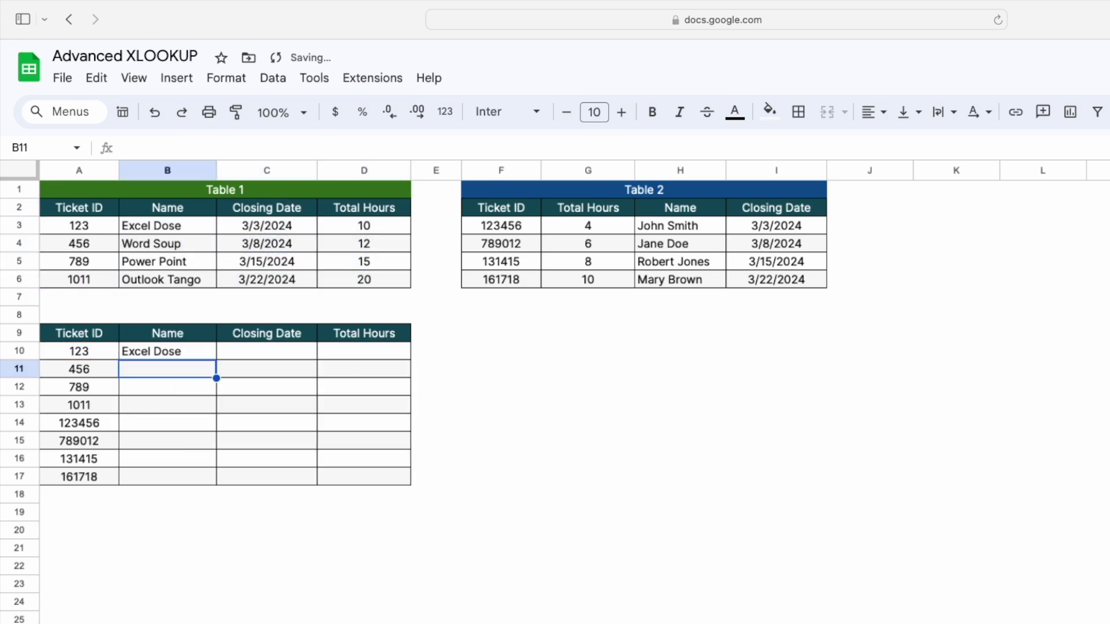
click(168, 353)
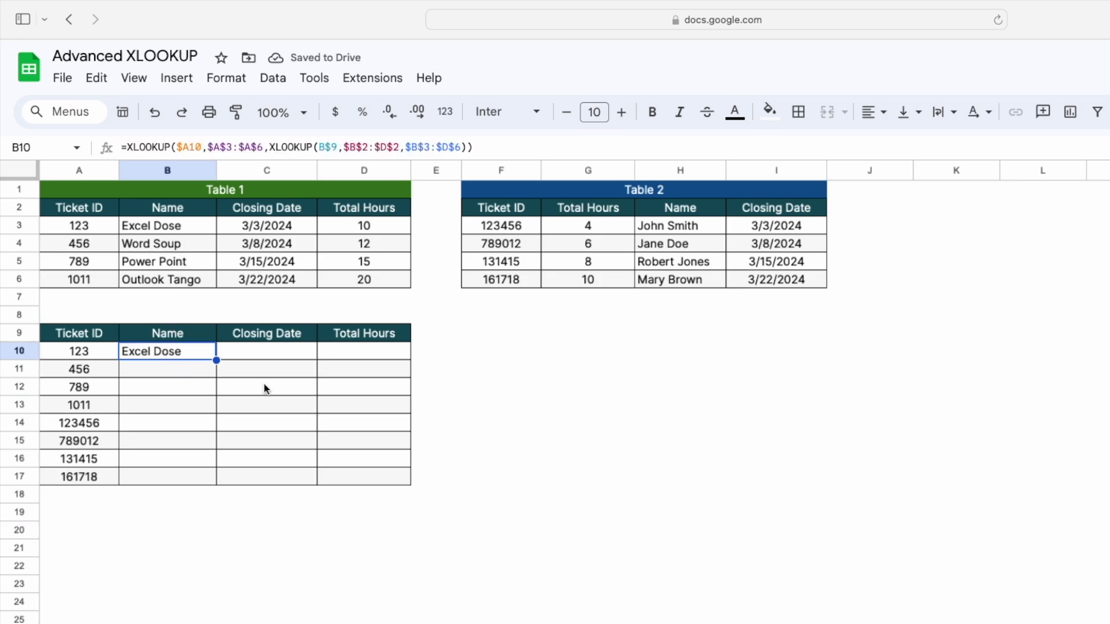
key(ctrl+c)
drag(173, 352, 387, 477)
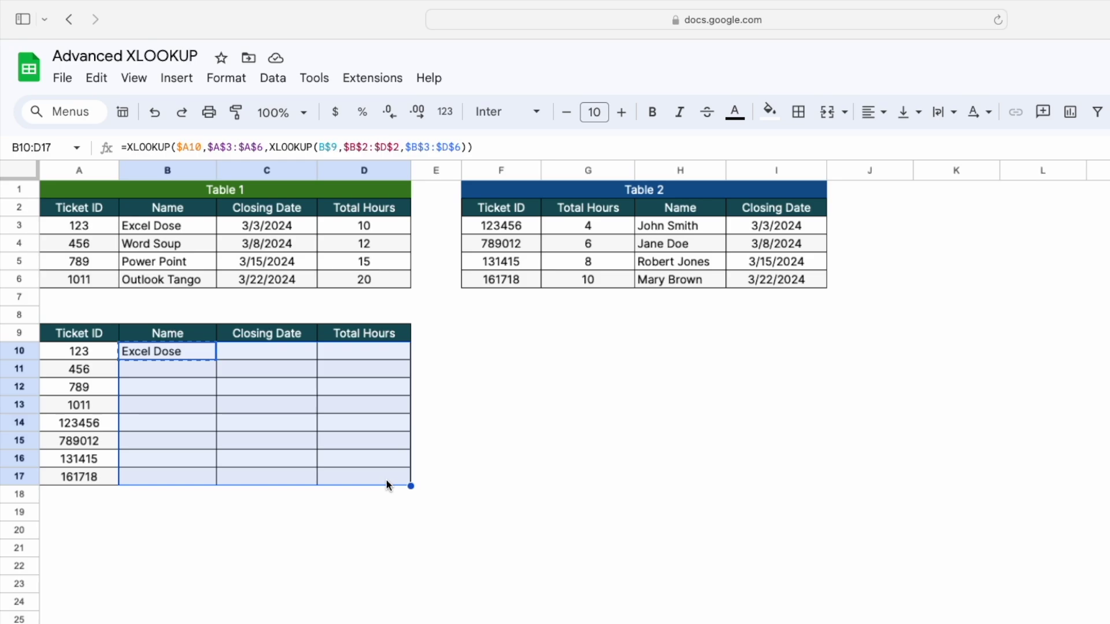
key(ctrl+v)
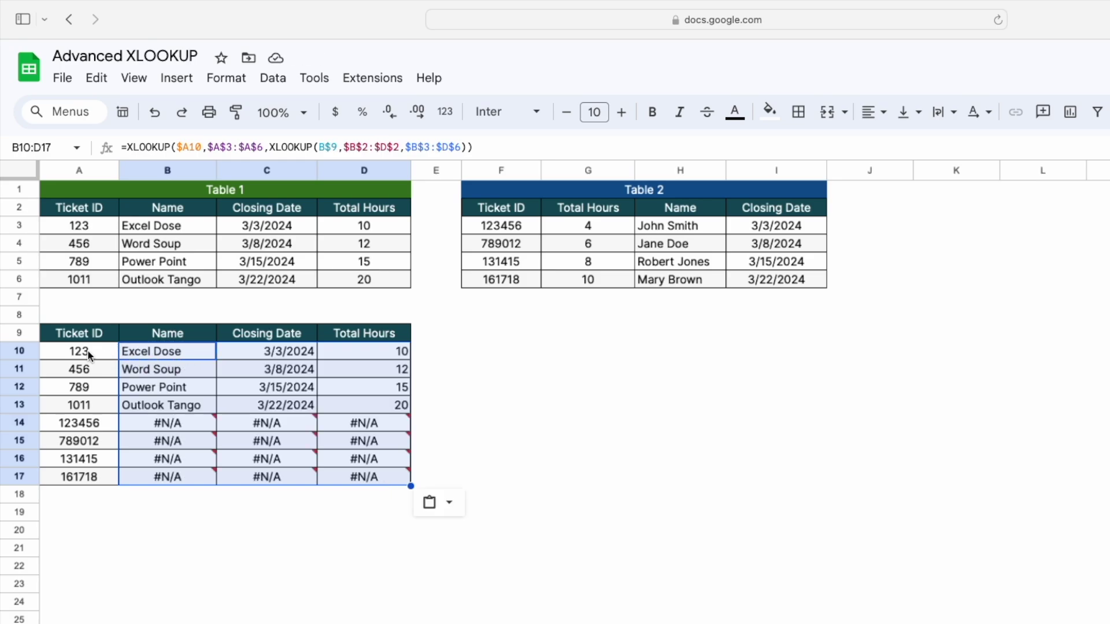
click(86, 422)
click(154, 420)
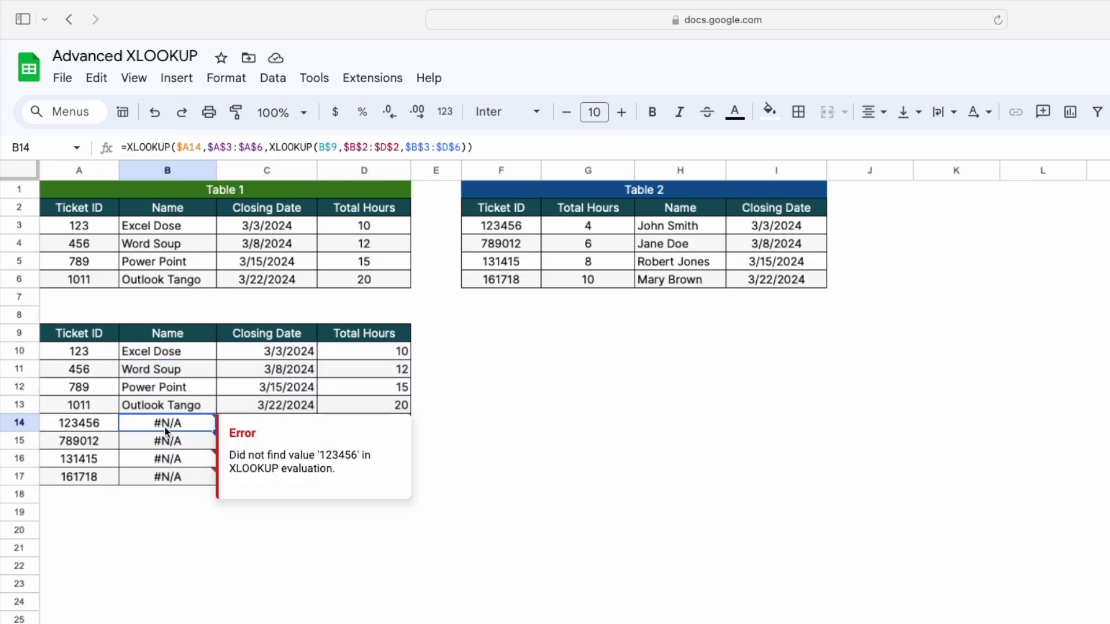
click(99, 421)
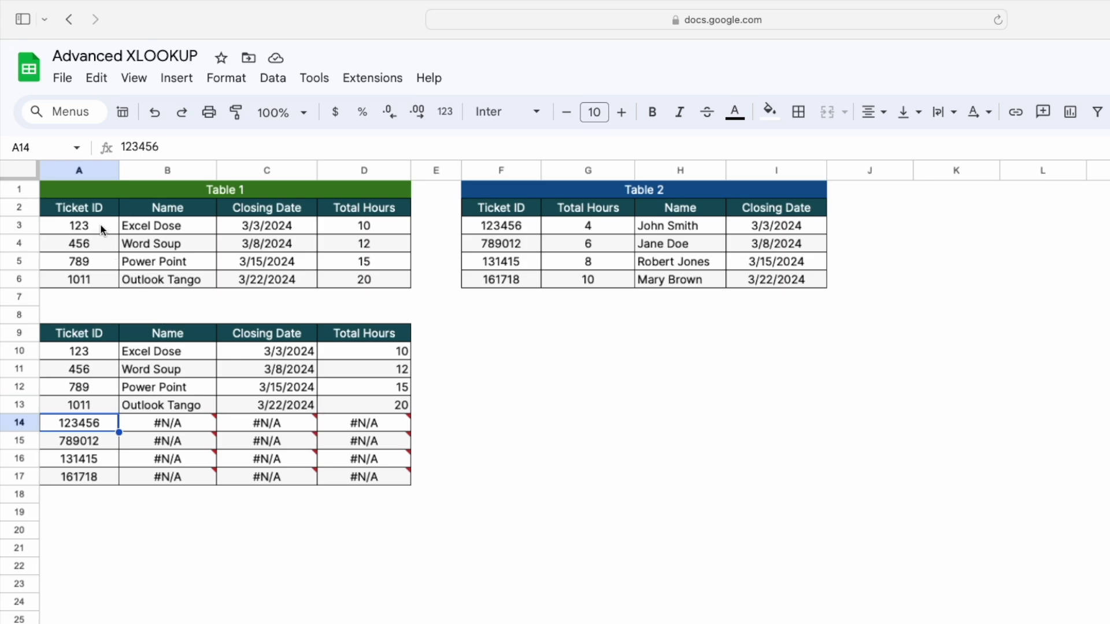
drag(99, 208, 325, 263)
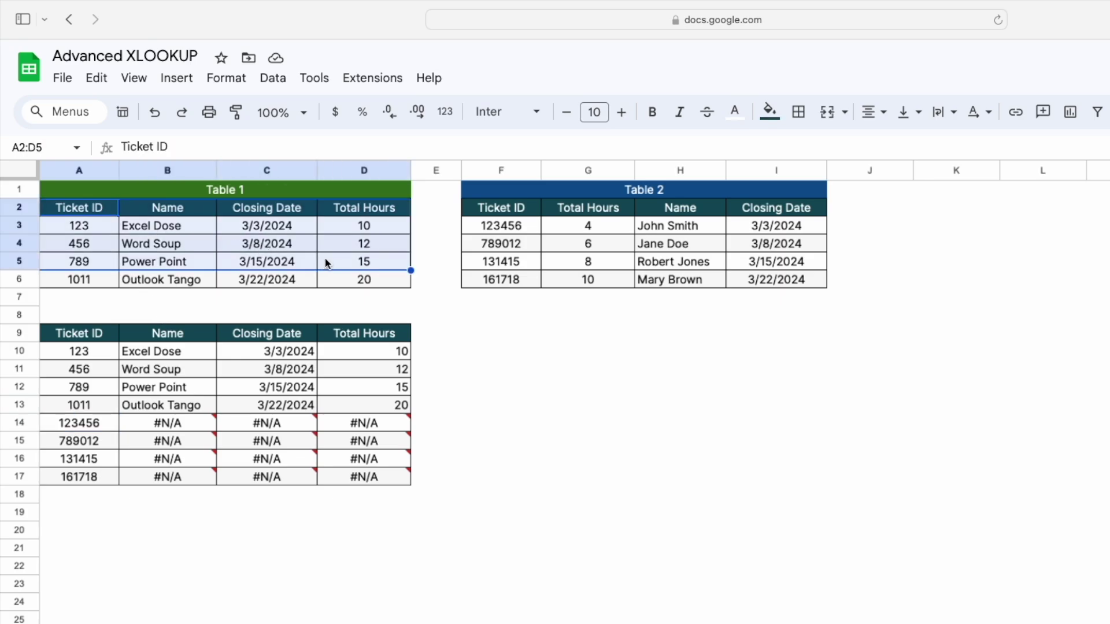
drag(512, 212, 750, 278)
click(168, 351)
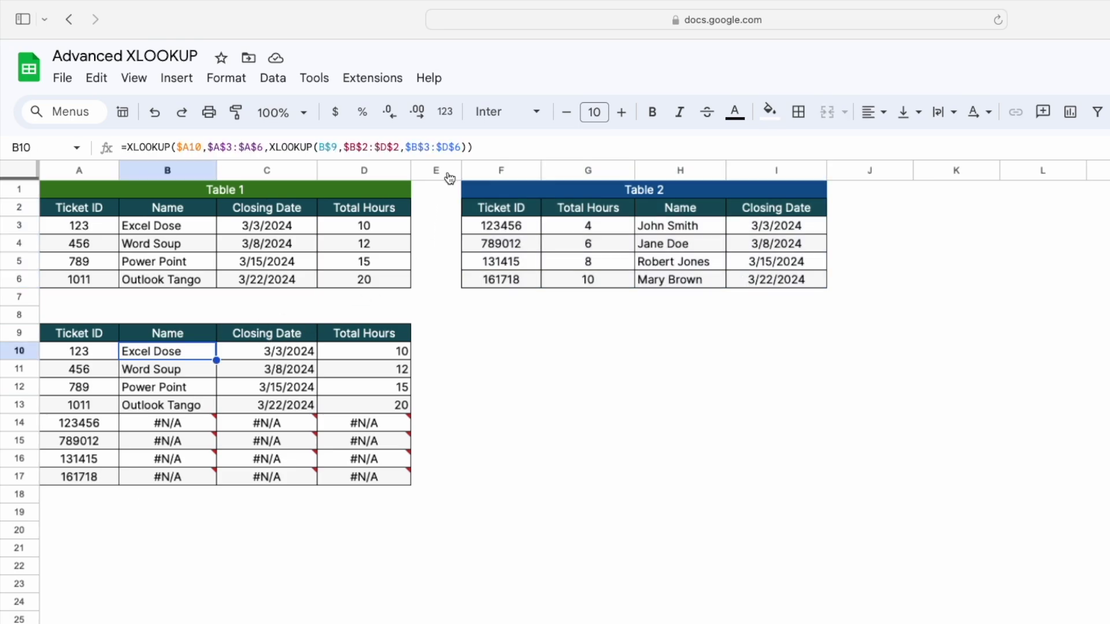
Add a fallback XLOOKUP($A10,$F$3:$F$6, to B10's formula as the missing-value argument.
click(466, 147)
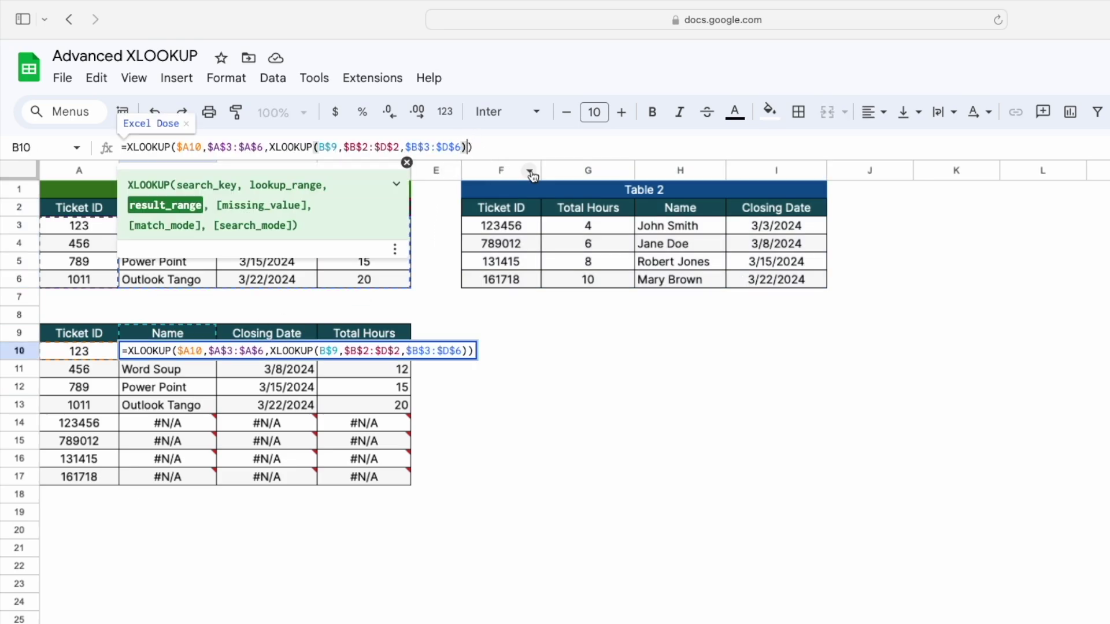
text(,)
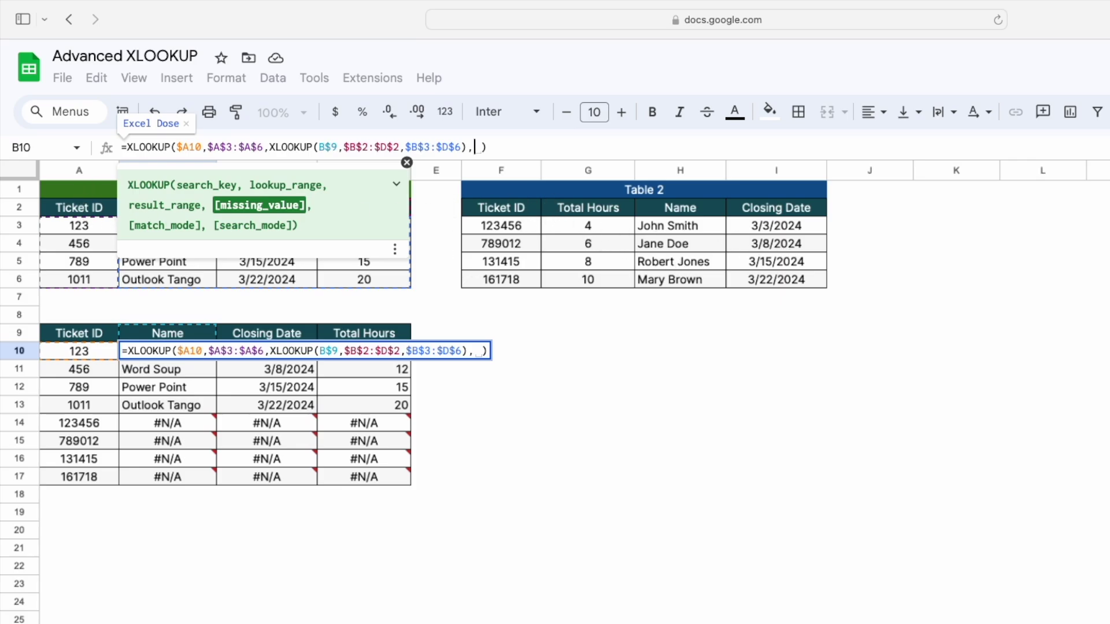
text(xl)
key(Tab)
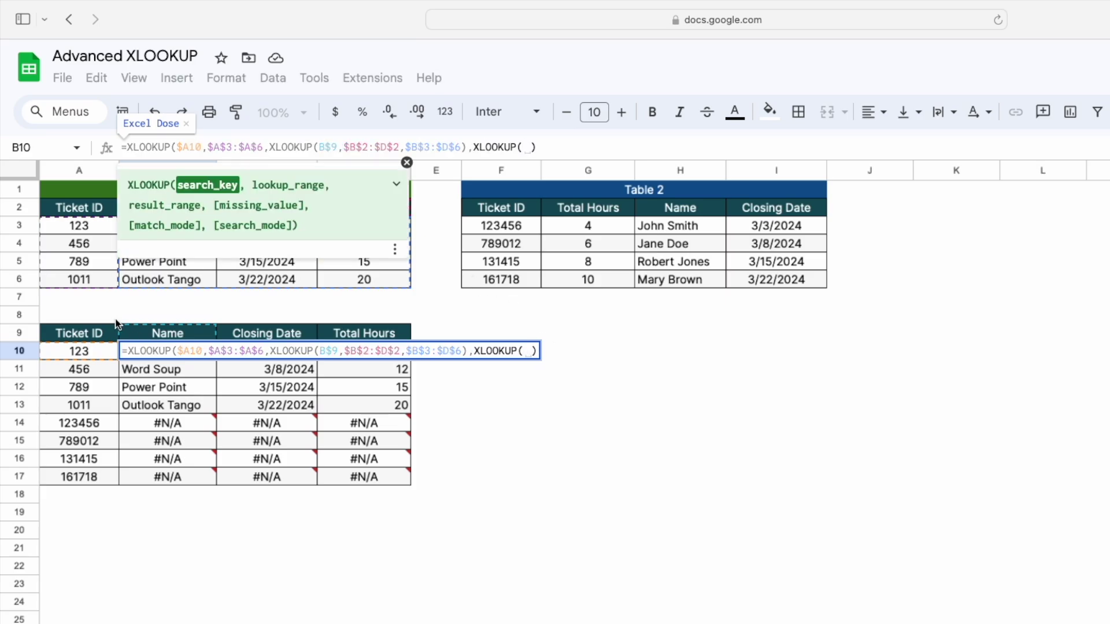
click(86, 353)
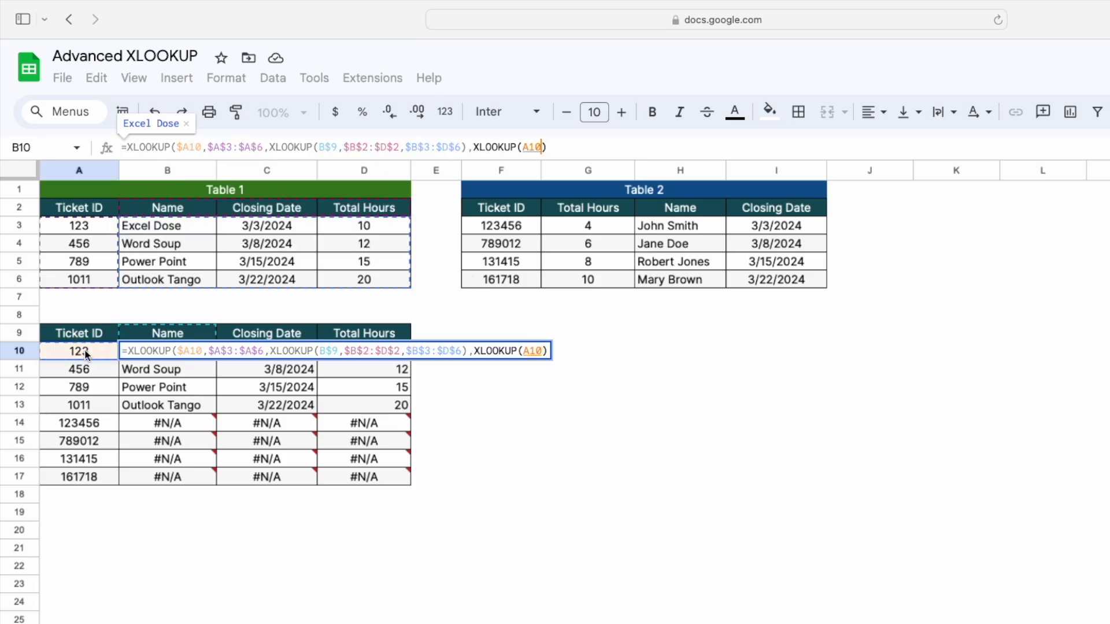
key(F4)
key(F4)
key(F4)
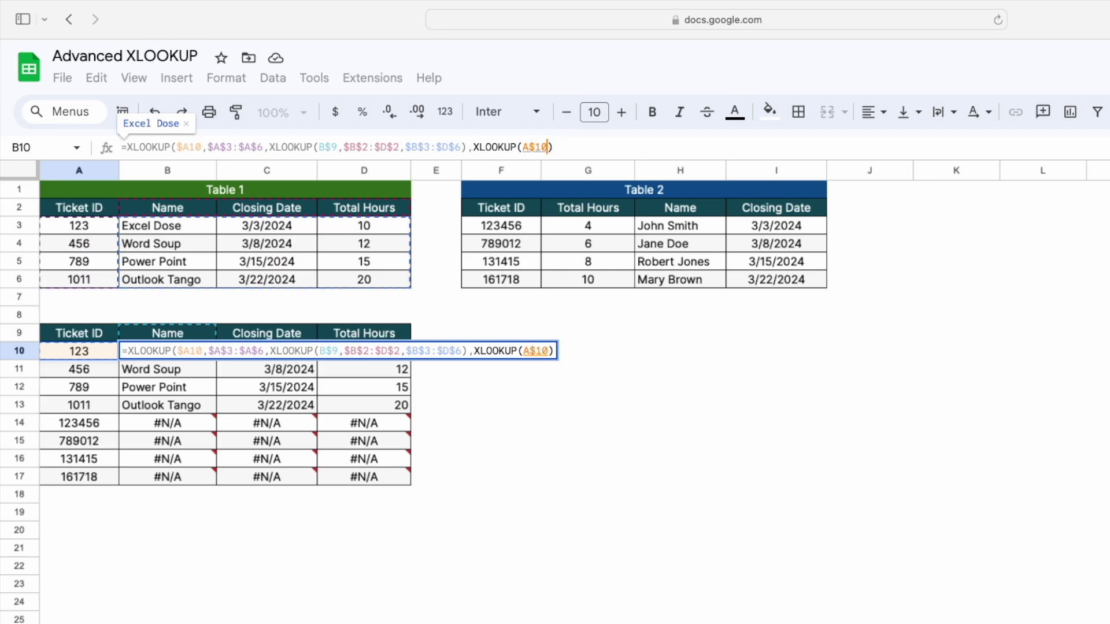
text(,)
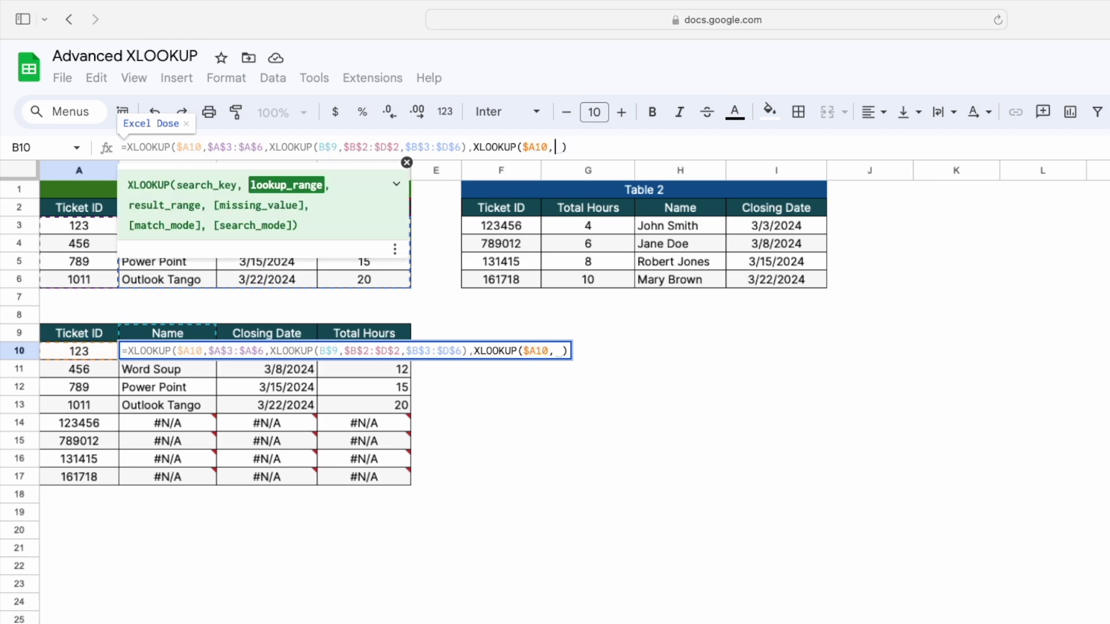
drag(511, 231, 514, 283)
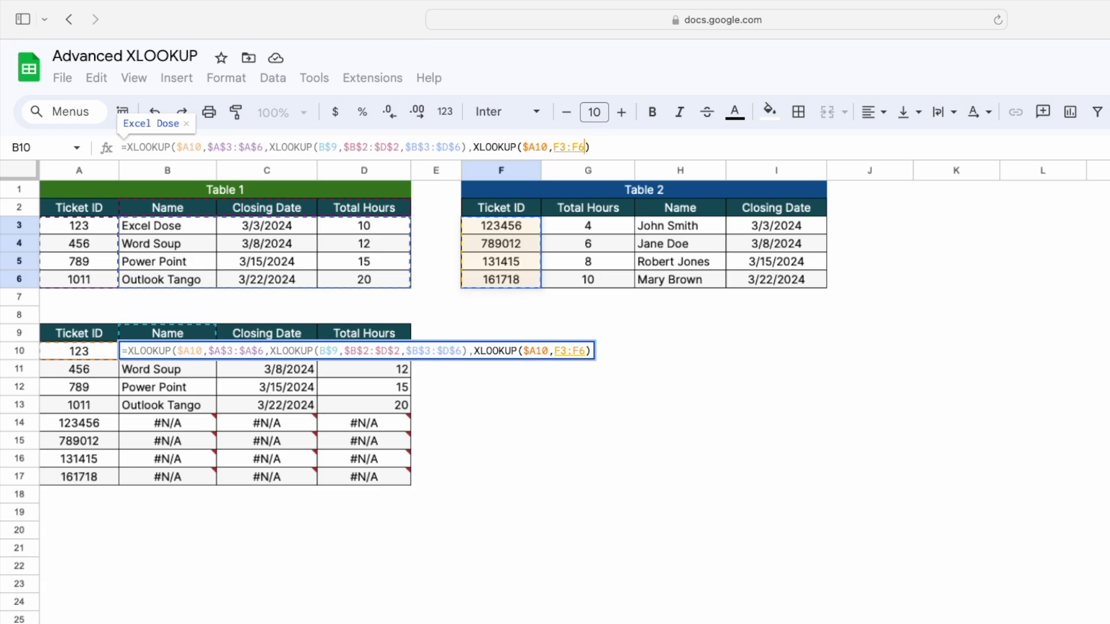
key(F4)
Nest XLOOKUP(B$9,$G$2:$I$2,$G$3:$I$6) in the fallback to return Table 2's values, and commit.
text(, )
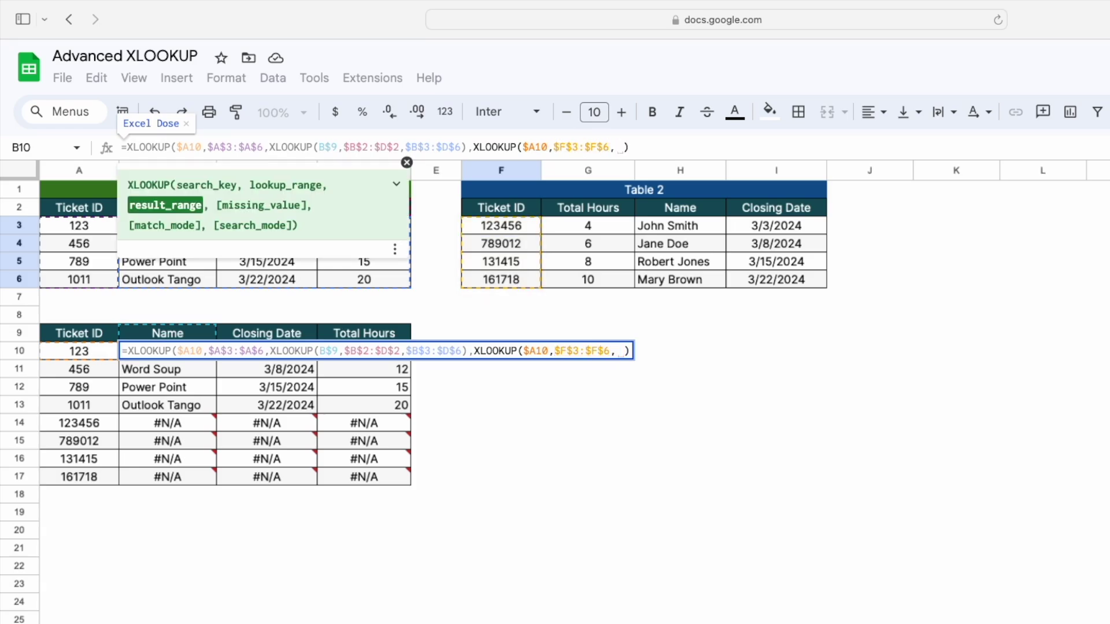
text(xlo)
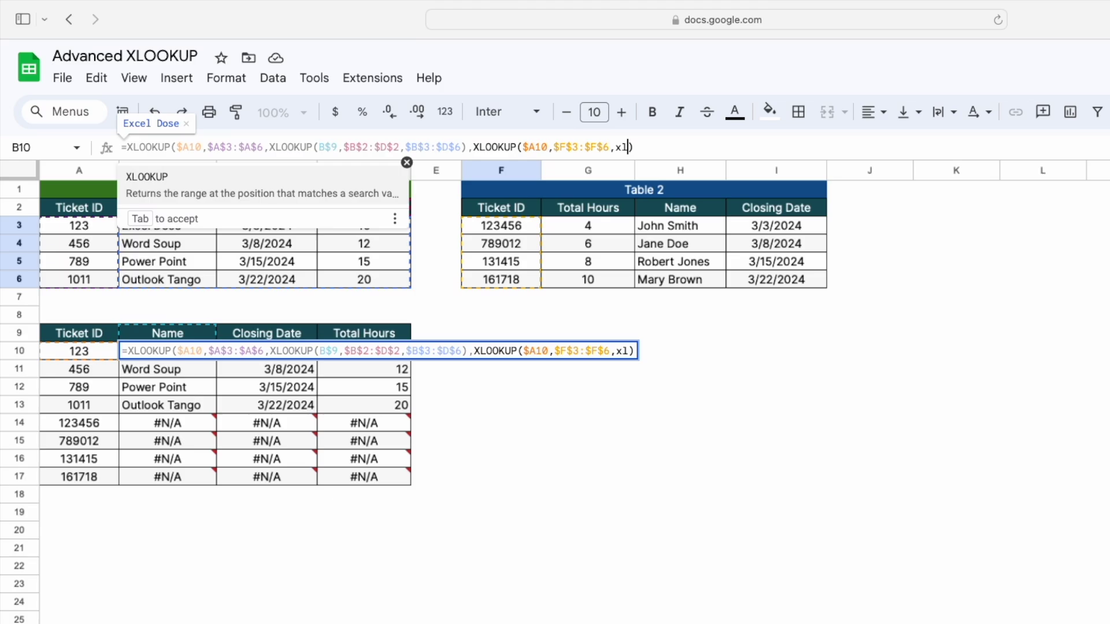
key(Tab)
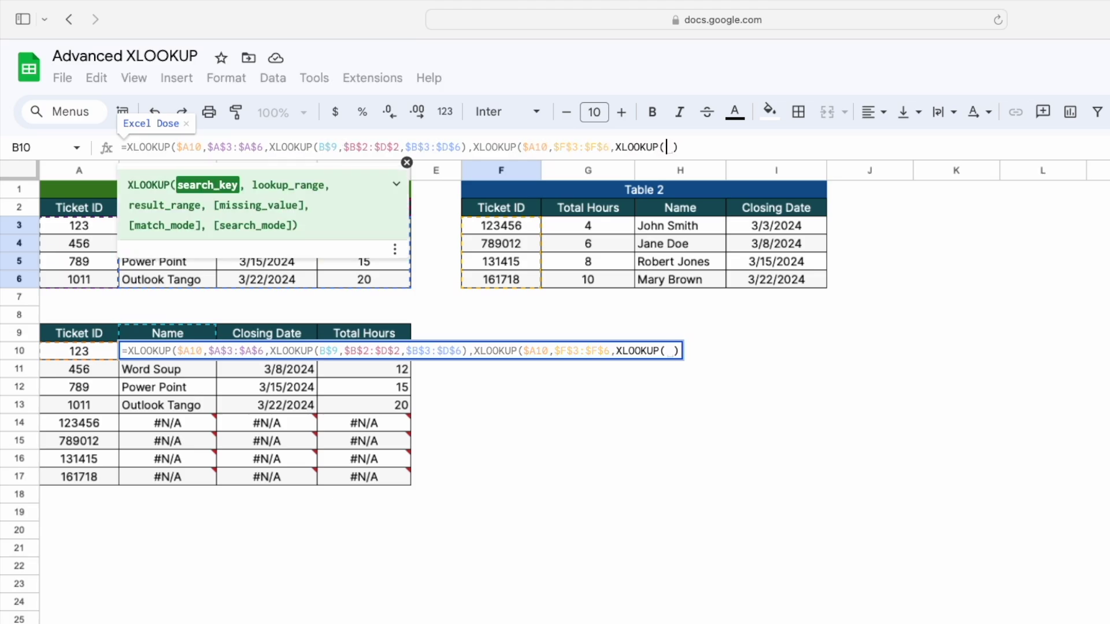
click(169, 337)
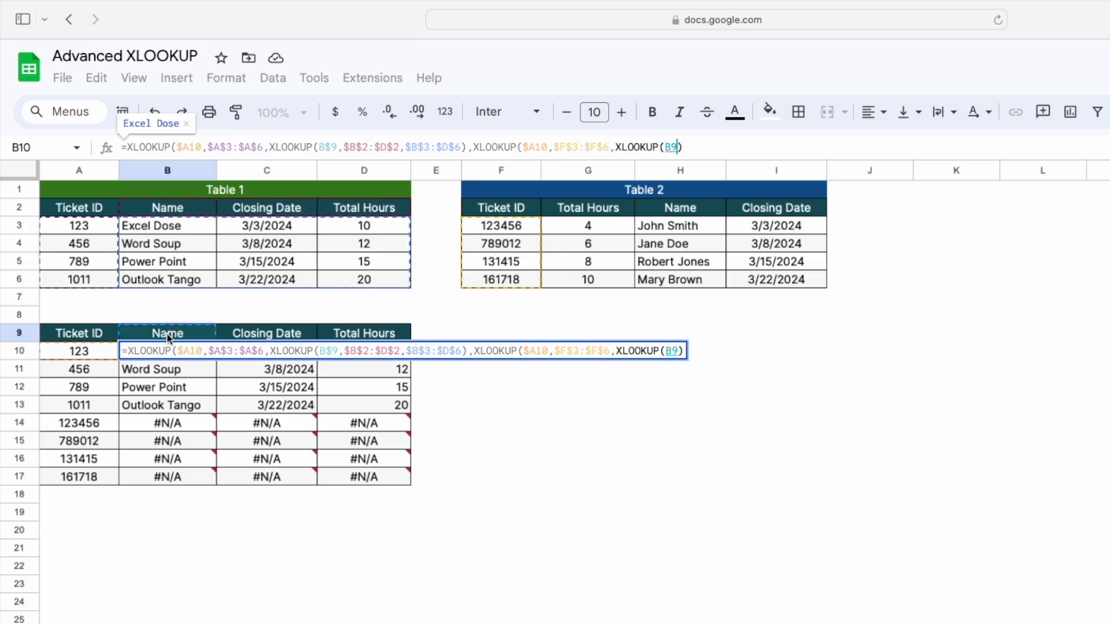
key(F4)
key(F4)
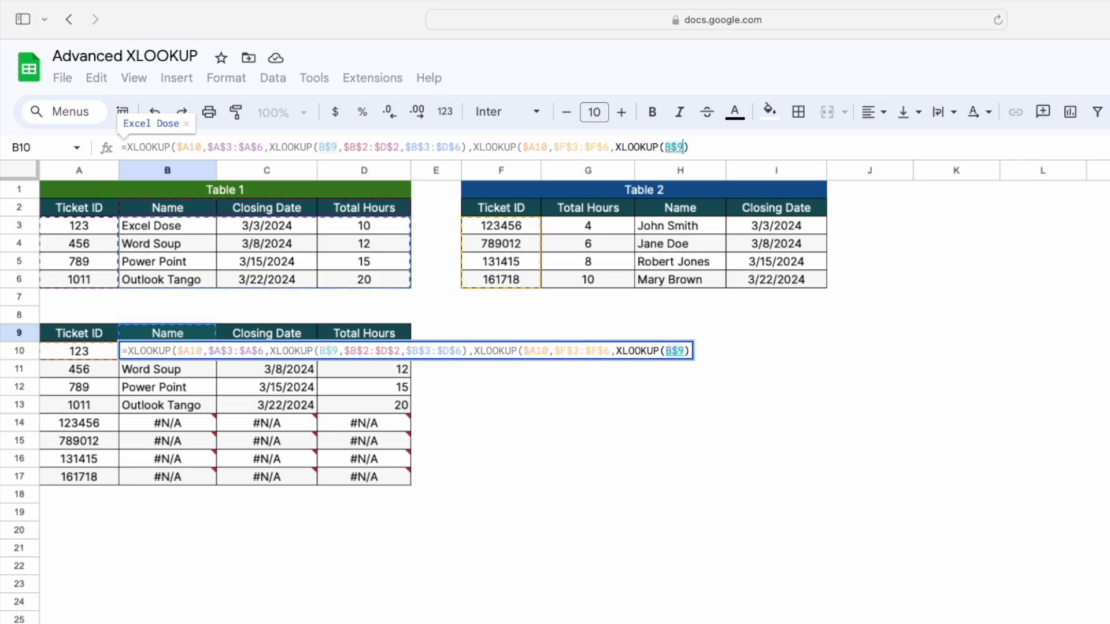
text(,)
drag(578, 209, 771, 215)
key(F4)
text(,)
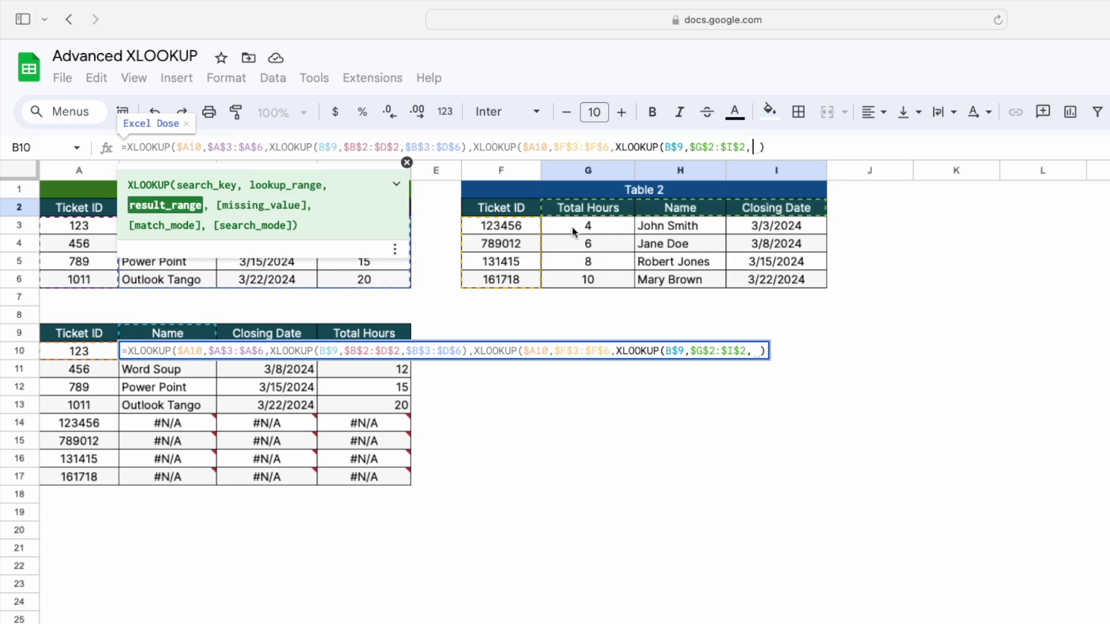
drag(574, 230, 790, 282)
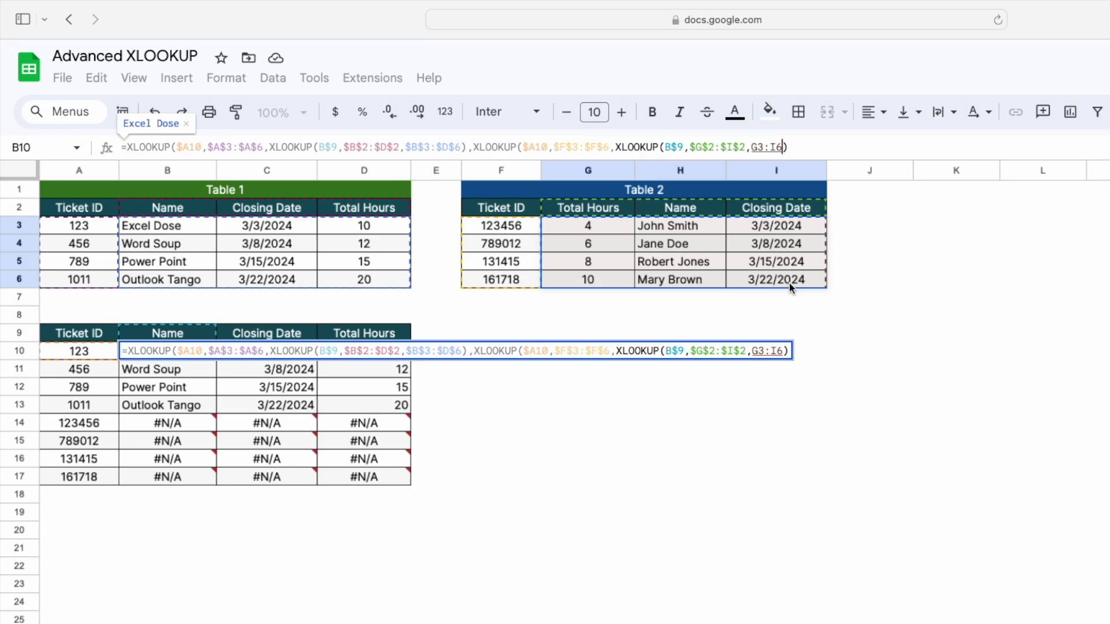
key(F4)
key(Return)
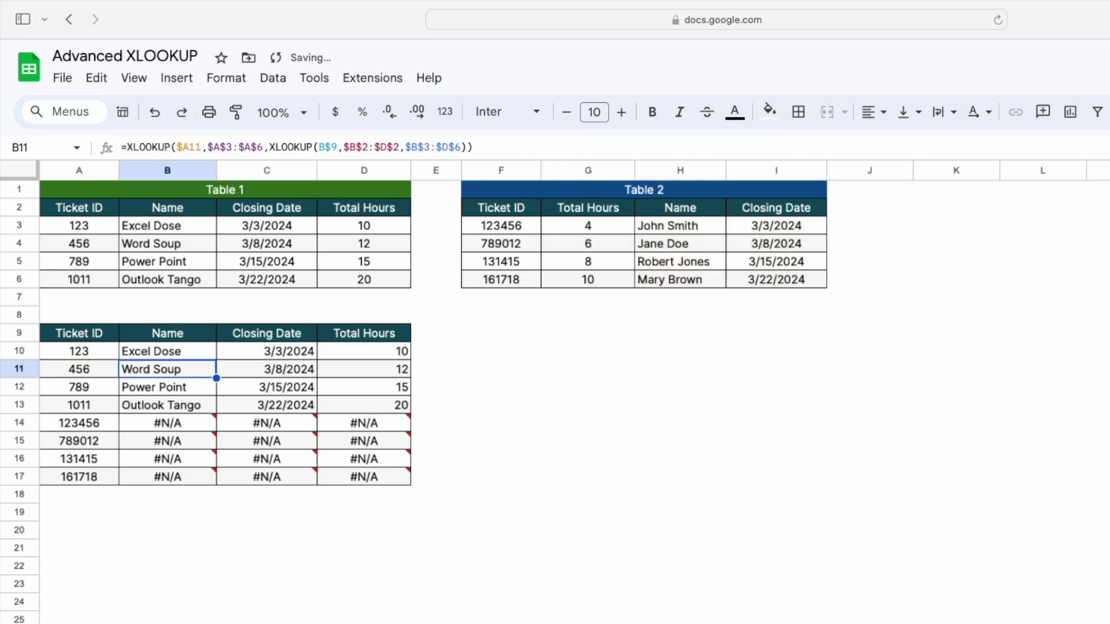
click(184, 358)
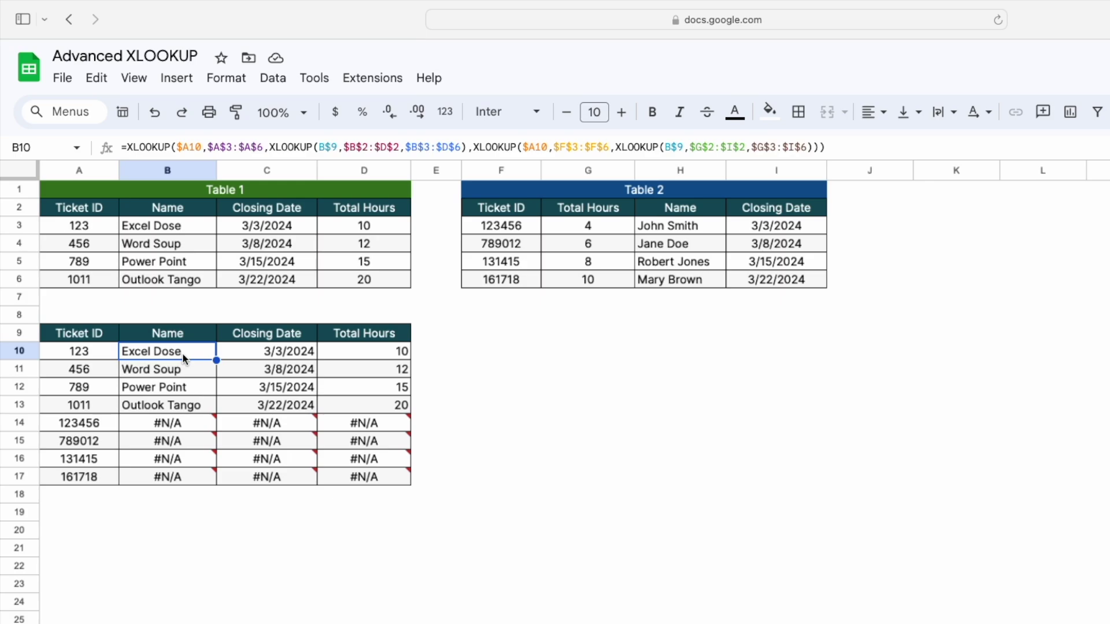
Paste the B10 formula across B10:D17 and copy C13's date format onto C14:C17.
drag(181, 353, 373, 474)
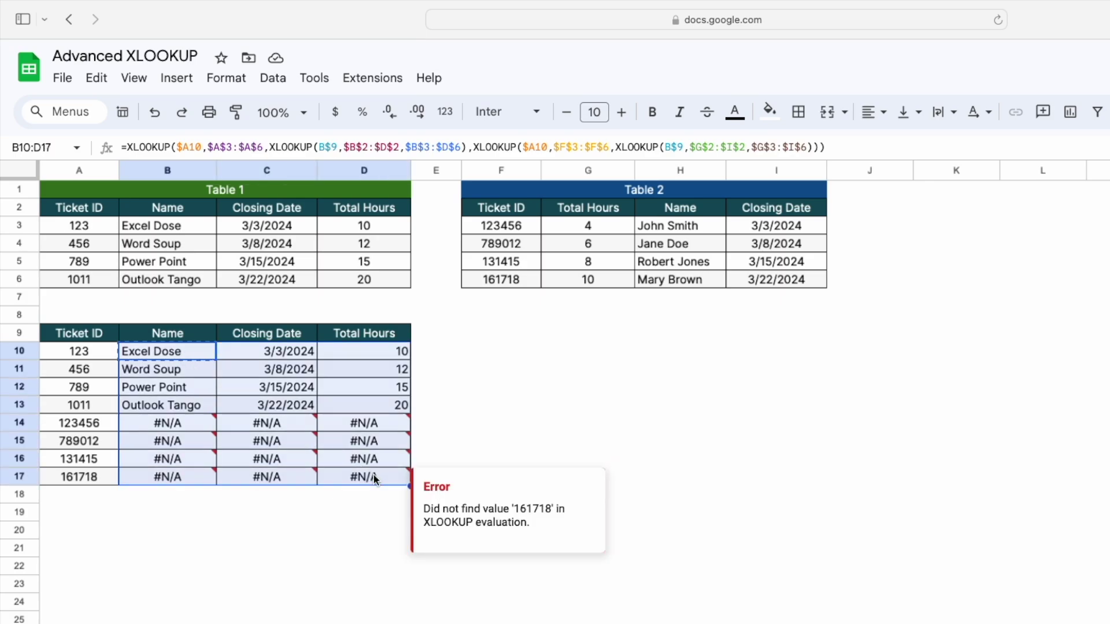
key(super+v)
click(295, 407)
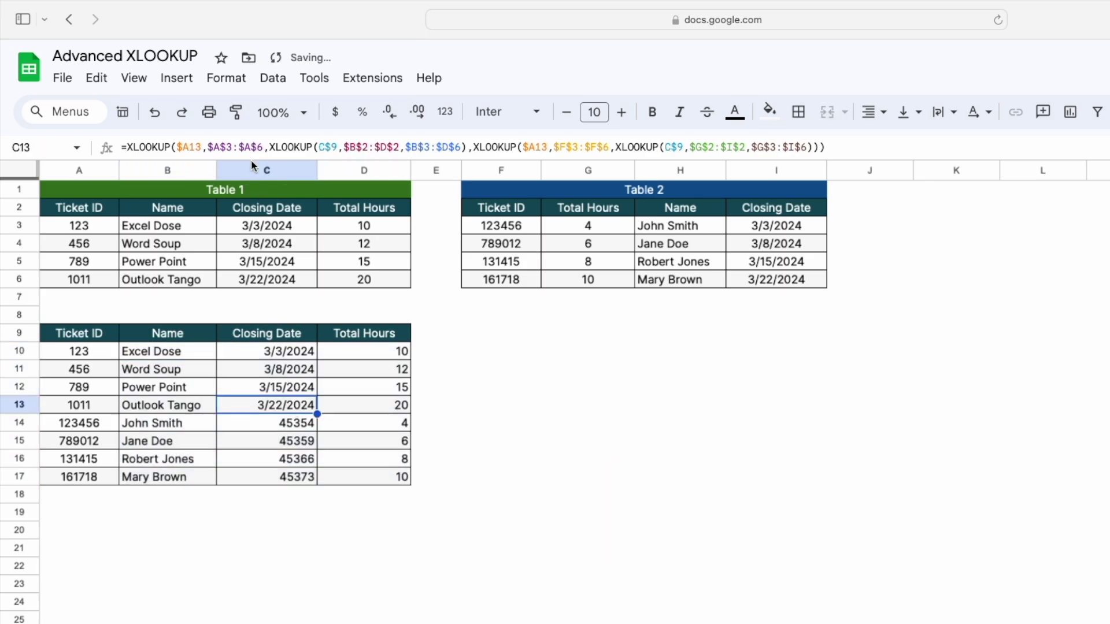
click(245, 120)
drag(279, 426, 285, 473)
click(110, 336)
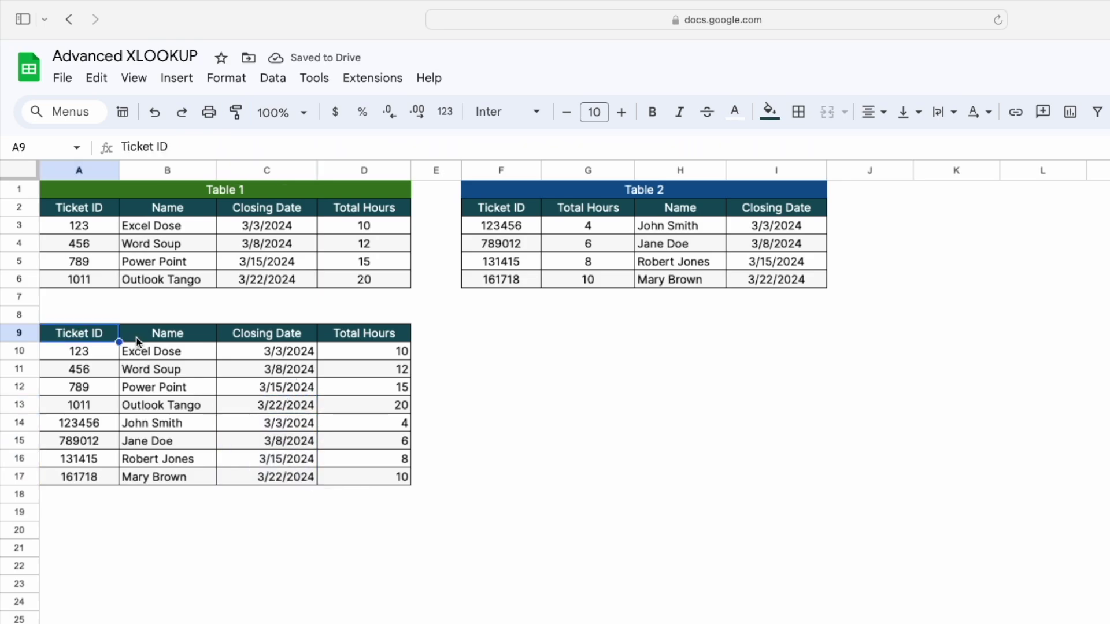